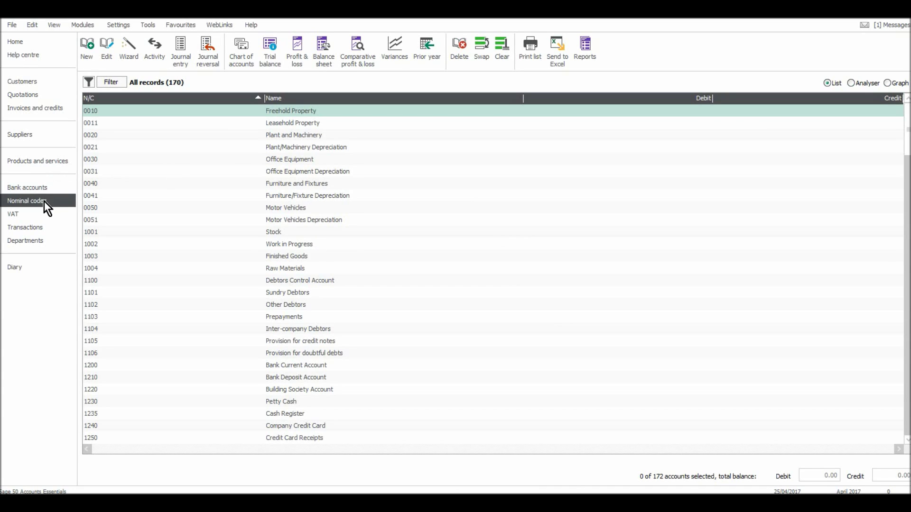
Scroll the nominal codes list down to the income accounts and select 4000 Sales Type A.
{"action": "left_click", "coordinate": [210, 223]}
{"action": "scroll", "coordinate": [212, 222], "scroll_direction": "down", "scroll_amount": 3}
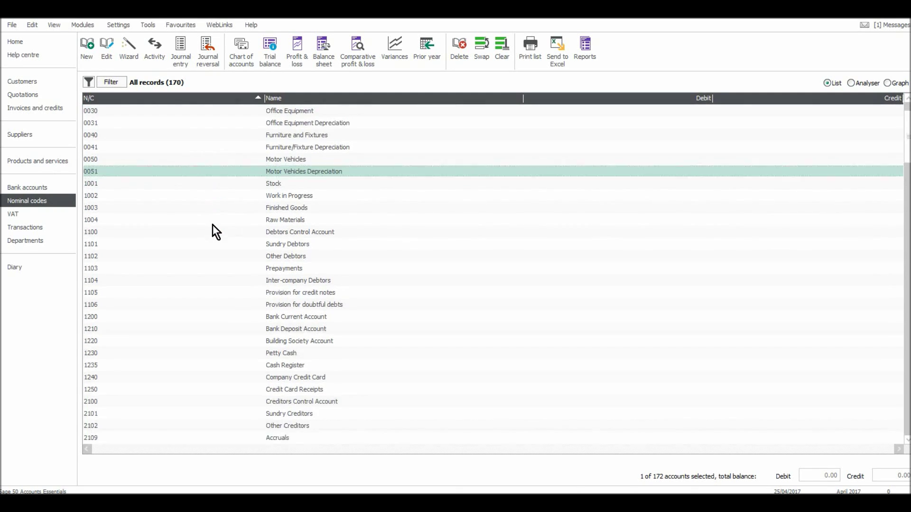
{"action": "scroll", "coordinate": [213, 225], "scroll_direction": "down", "scroll_amount": 1}
{"action": "scroll", "coordinate": [213, 226], "scroll_direction": "down", "scroll_amount": 4}
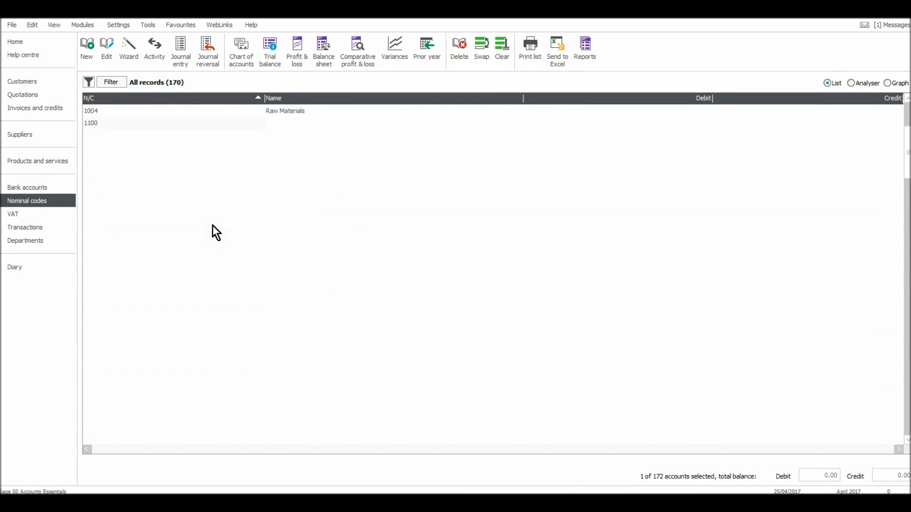
{"action": "scroll", "coordinate": [213, 226], "scroll_direction": "down", "scroll_amount": 3}
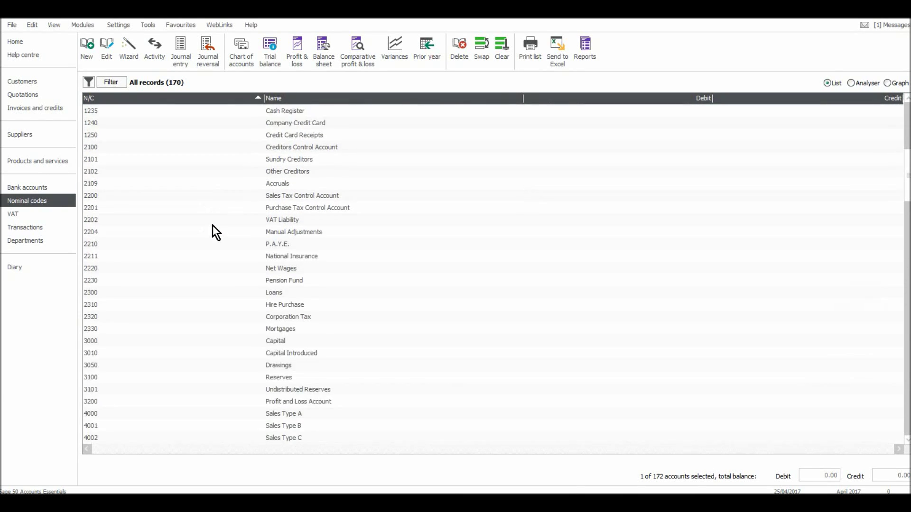
{"action": "scroll", "coordinate": [137, 332], "scroll_direction": "down", "scroll_amount": 1}
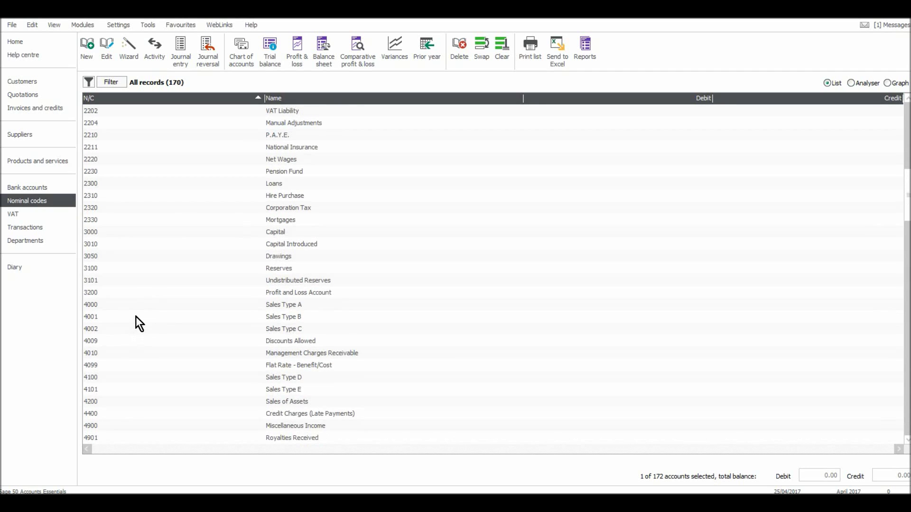
{"action": "left_click", "coordinate": [139, 307]}
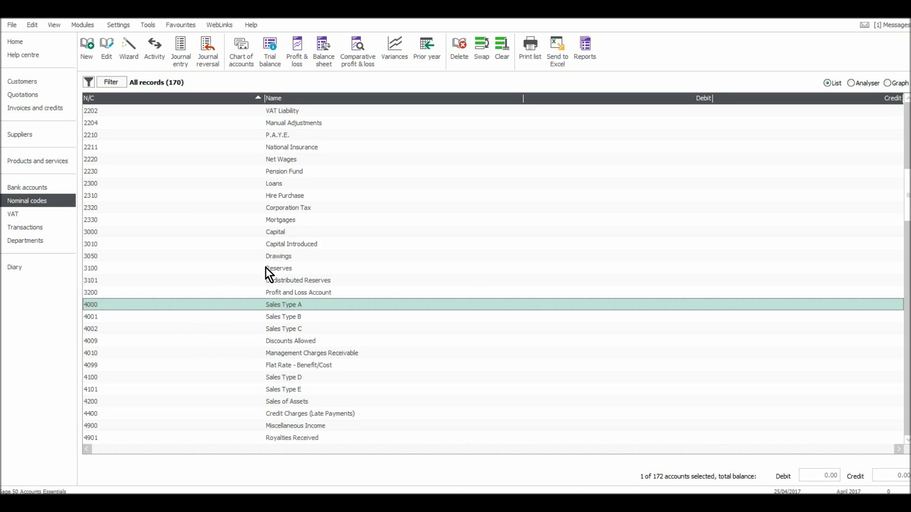
Open the 4000 account record, close it unchanged, and reselect the 4000 Sales Type A row.
{"action": "double_click", "coordinate": [290, 306]}
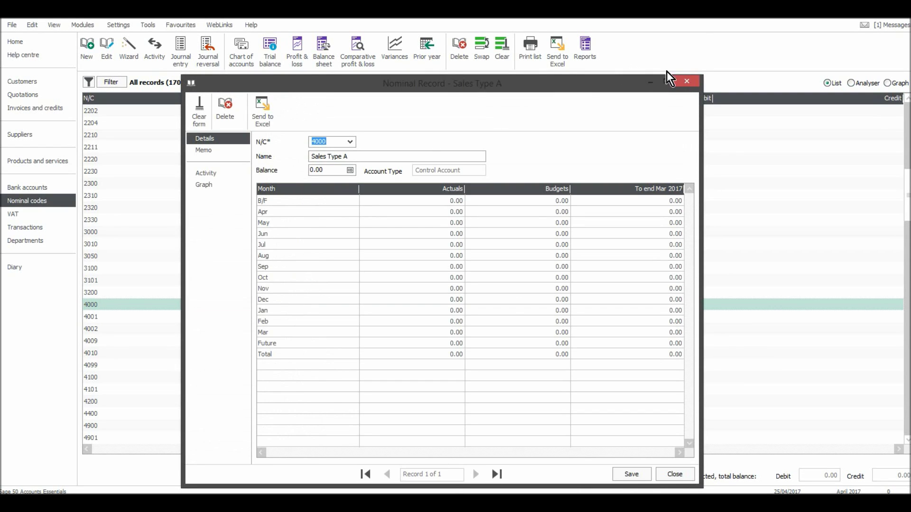
{"action": "left_click", "coordinate": [689, 82]}
{"action": "left_click", "coordinate": [304, 293]}
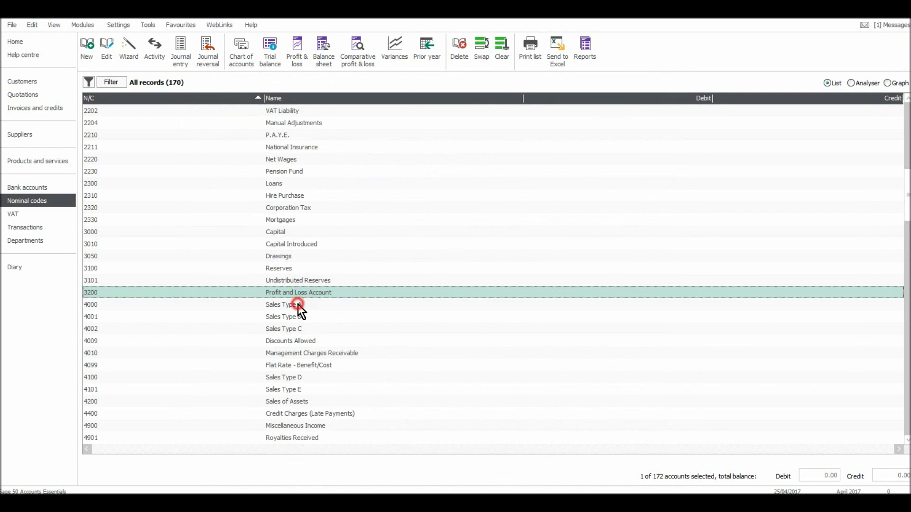
{"action": "left_click", "coordinate": [298, 305]}
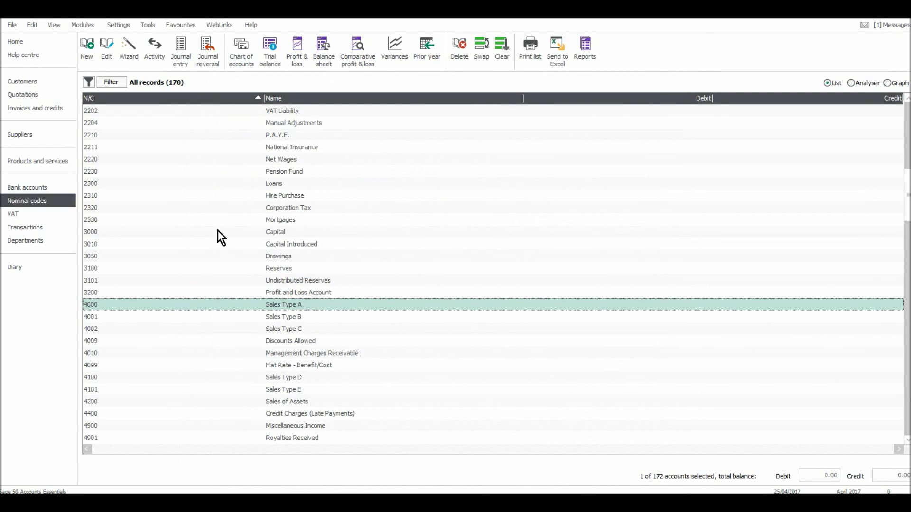
Edit account 4000, deleting 'Type A' from its name, and save it as 'Sales'.
{"action": "left_click", "coordinate": [109, 48]}
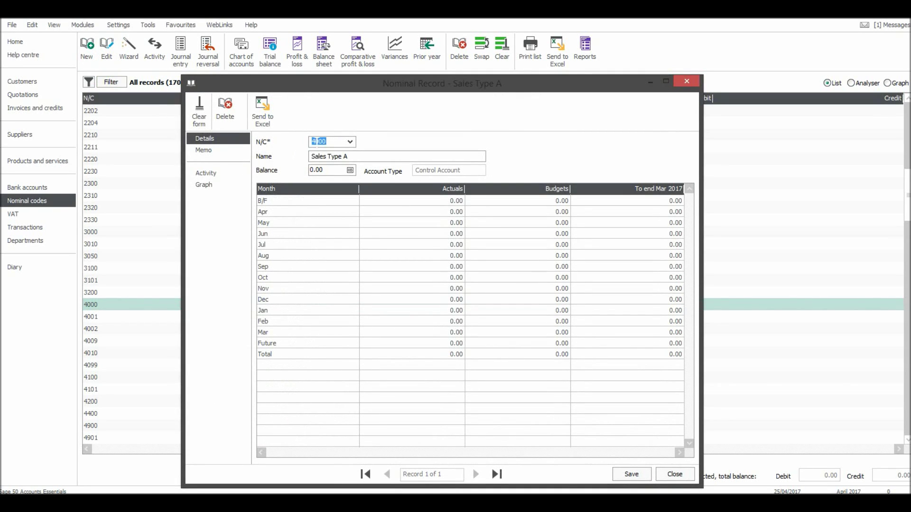
{"action": "left_click", "coordinate": [351, 156]}
{"action": "left_click_drag", "start_coordinate": [355, 157], "coordinate": [328, 157]}
{"action": "key", "text": "BackSpace"}
{"action": "left_click", "coordinate": [668, 476]}
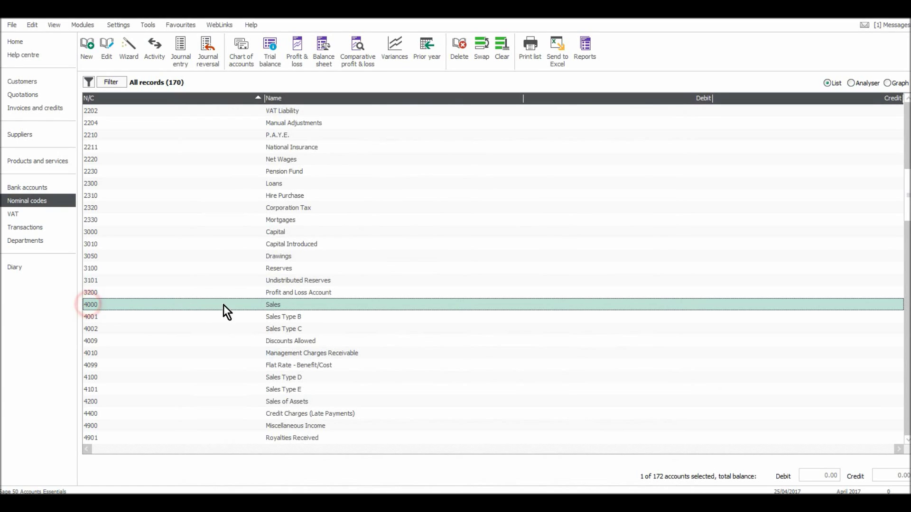
{"action": "left_click", "coordinate": [300, 317]}
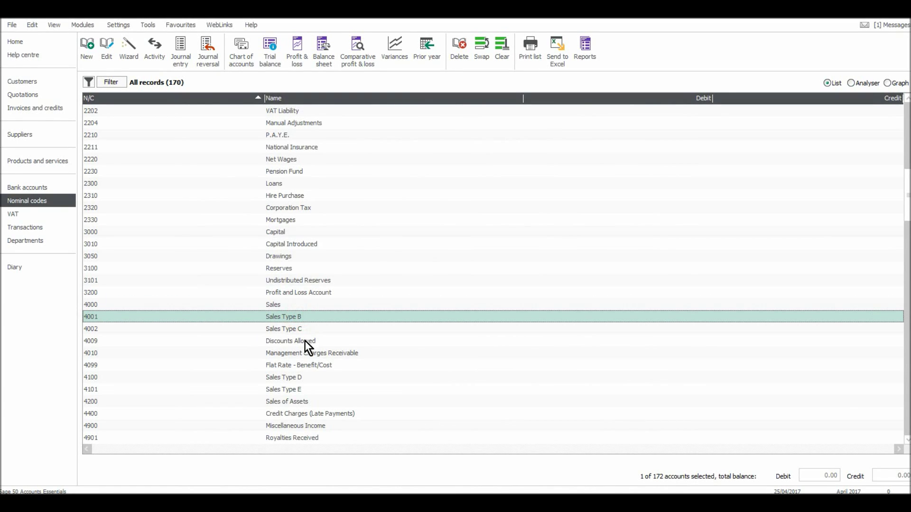
Scroll the nominal list down through the 7000-range wage and vehicle accounts to 7305 Congestion Charges.
{"action": "scroll", "coordinate": [307, 346], "scroll_direction": "down", "scroll_amount": 4}
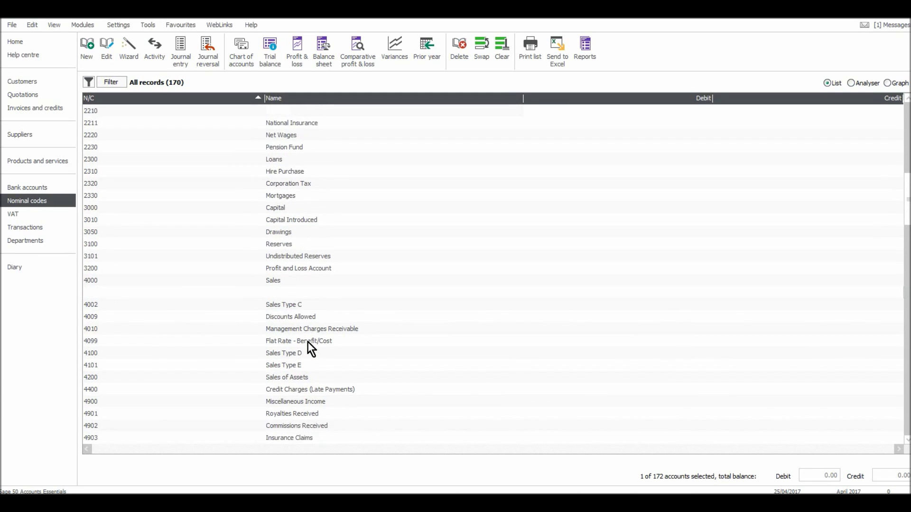
{"action": "scroll", "coordinate": [308, 345], "scroll_direction": "down", "scroll_amount": 6}
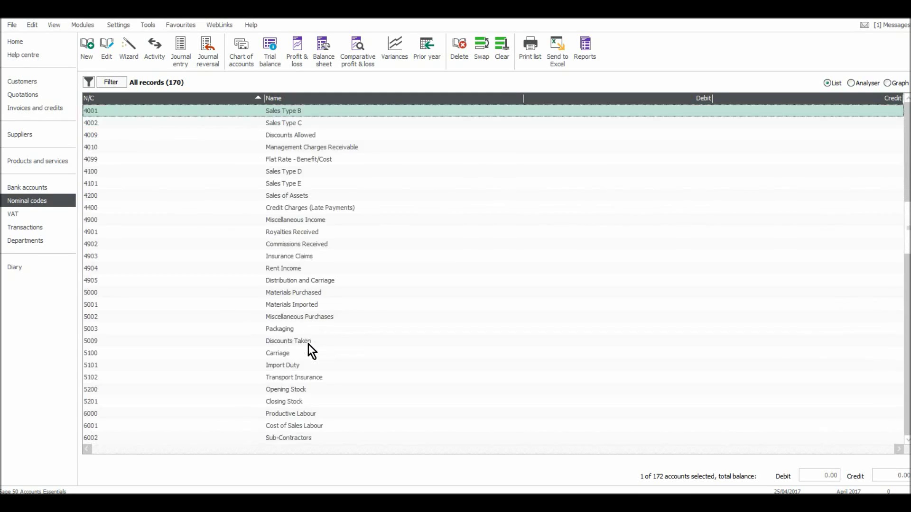
{"action": "scroll", "coordinate": [308, 346], "scroll_direction": "down", "scroll_amount": 2}
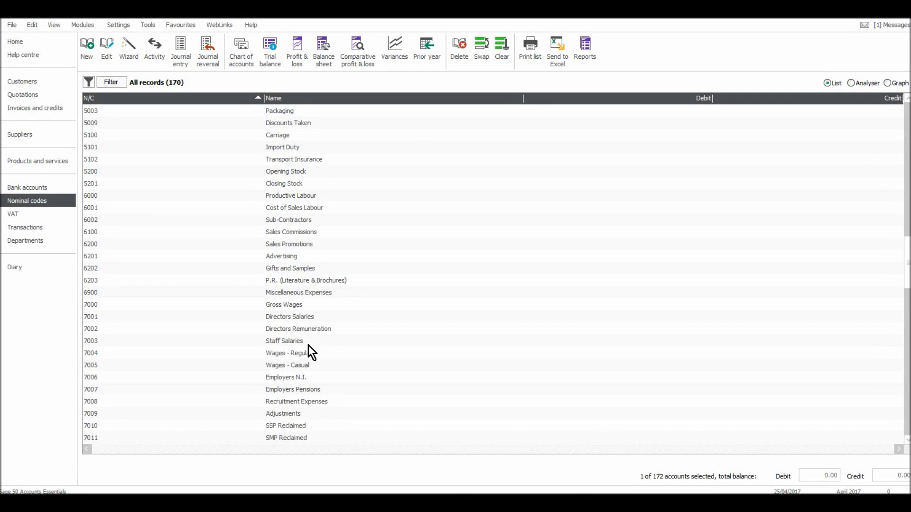
{"action": "scroll", "coordinate": [309, 345], "scroll_direction": "down", "scroll_amount": 1}
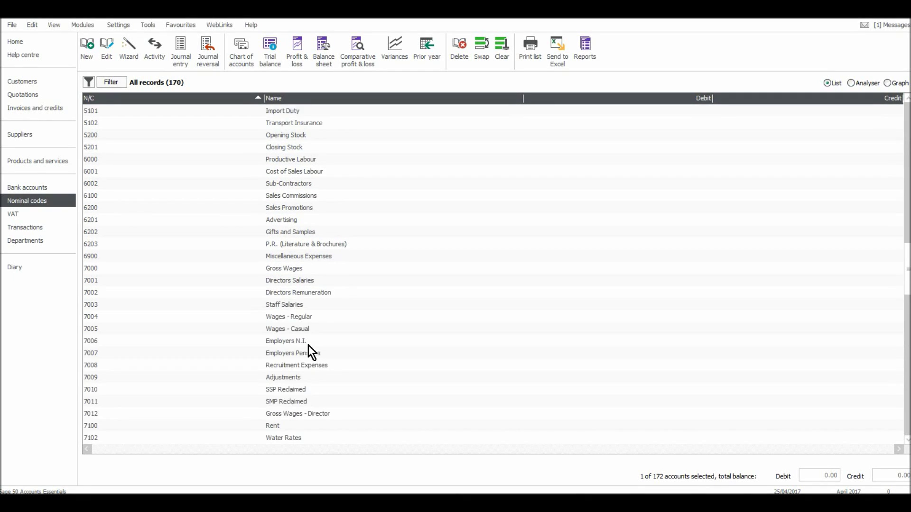
{"action": "scroll", "coordinate": [308, 345], "scroll_direction": "down", "scroll_amount": 1}
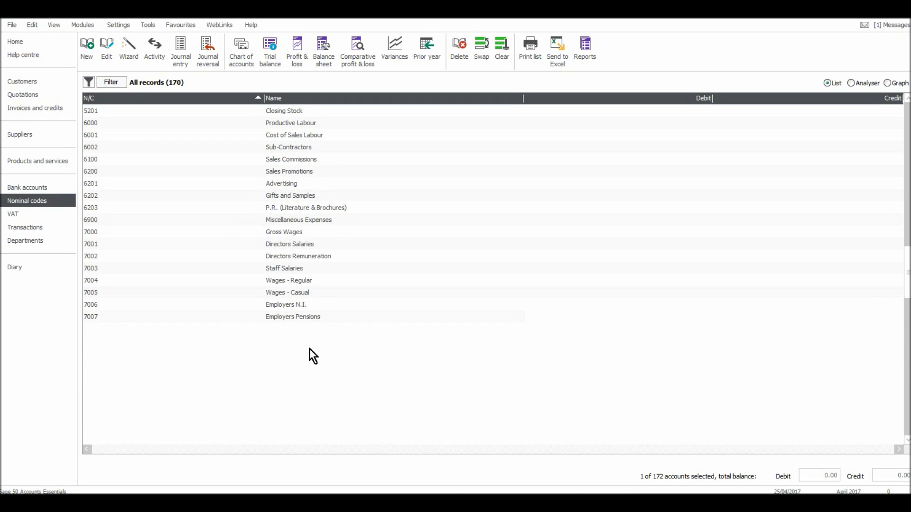
{"action": "scroll", "coordinate": [309, 349], "scroll_direction": "down", "scroll_amount": 1}
{"action": "scroll", "coordinate": [309, 349], "scroll_direction": "down", "scroll_amount": 1}
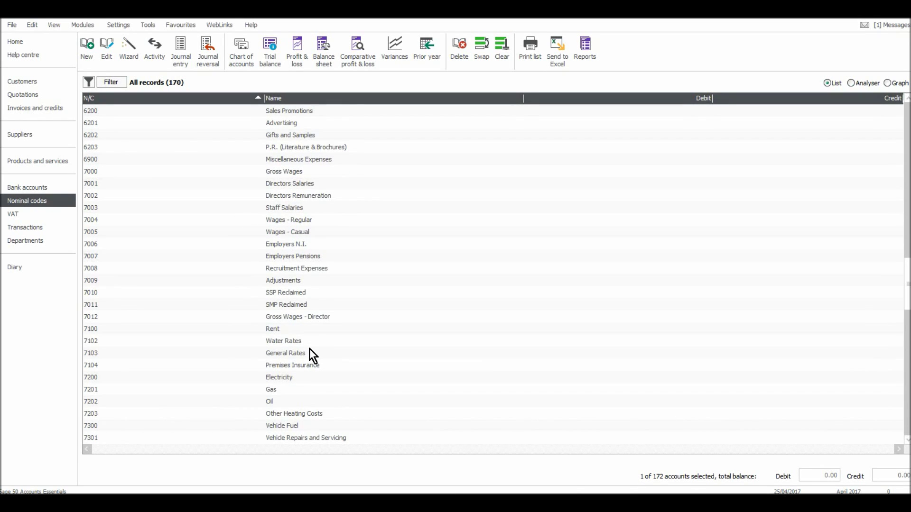
{"action": "scroll", "coordinate": [310, 349], "scroll_direction": "down", "scroll_amount": 1}
{"action": "scroll", "coordinate": [309, 349], "scroll_direction": "down", "scroll_amount": 1}
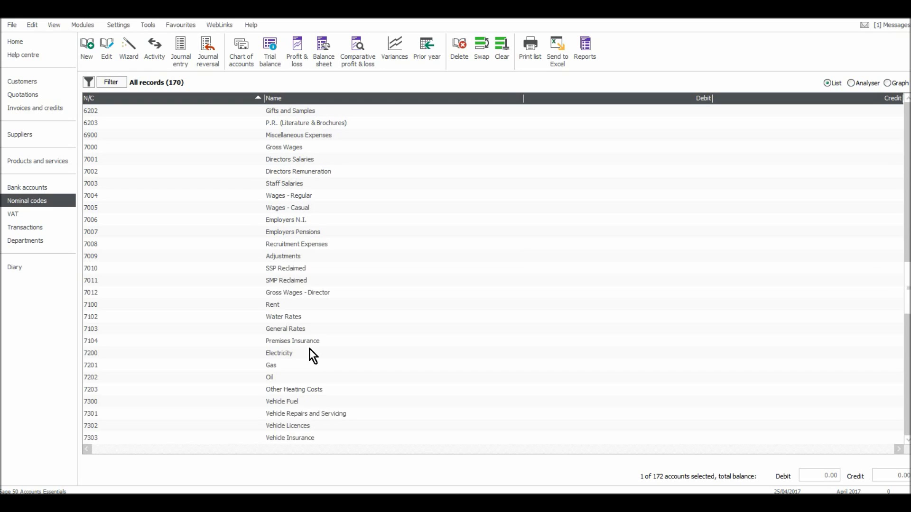
{"action": "scroll", "coordinate": [310, 349], "scroll_direction": "down", "scroll_amount": 3}
{"action": "scroll", "coordinate": [345, 368], "scroll_direction": "down", "scroll_amount": 1}
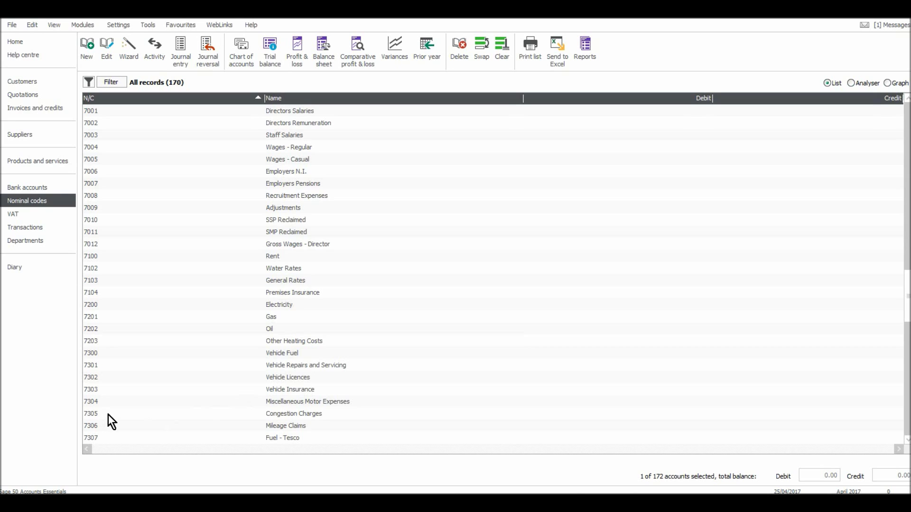
Prefix account 7305's name with 'TFL' to make it 'TFL Congestion Charges', then save and close.
{"action": "double_click", "coordinate": [290, 415]}
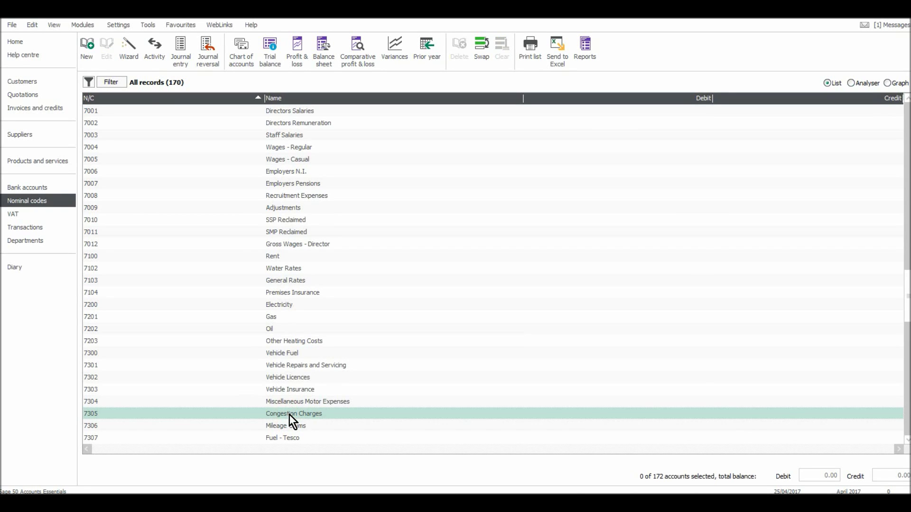
{"action": "left_click", "coordinate": [313, 157]}
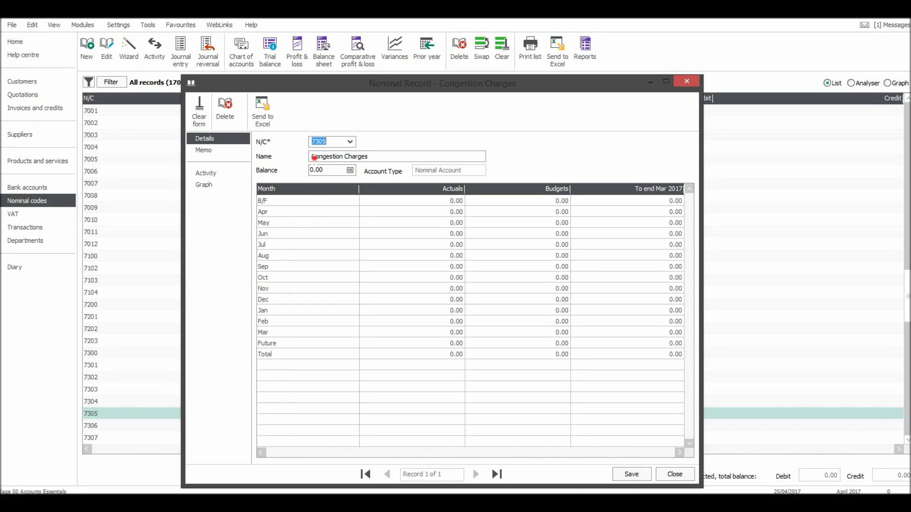
{"action": "left_click", "coordinate": [308, 153]}
{"action": "type", "text": "TFL"}
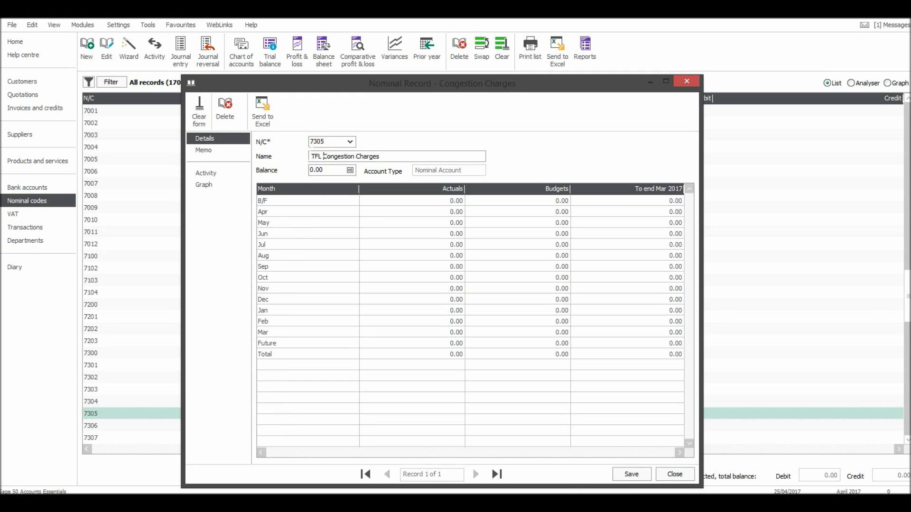
{"action": "left_click", "coordinate": [634, 473]}
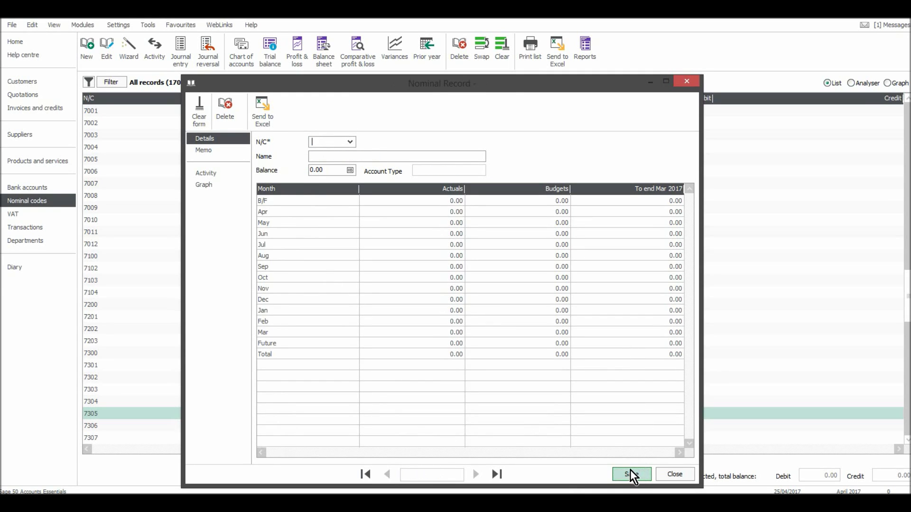
{"action": "left_click", "coordinate": [660, 475]}
{"action": "left_click", "coordinate": [306, 362]}
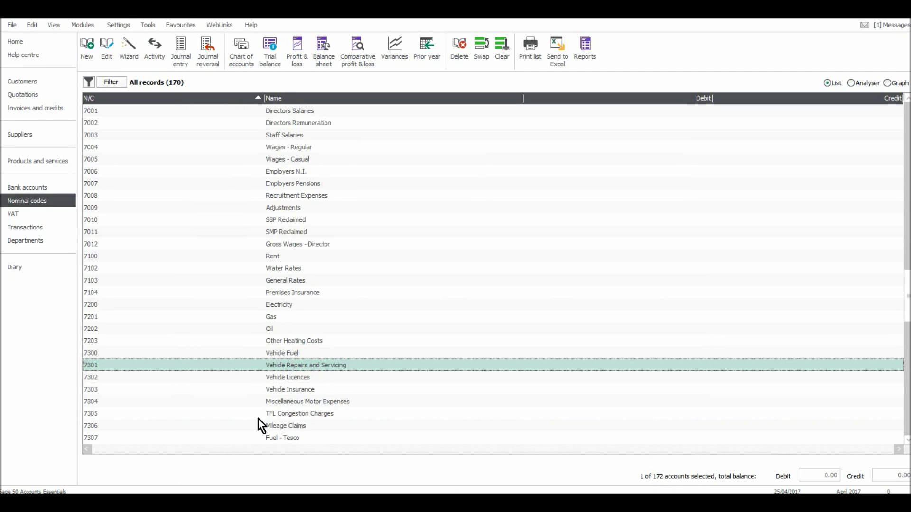
{"action": "scroll", "coordinate": [277, 411], "scroll_direction": "up", "scroll_amount": 4}
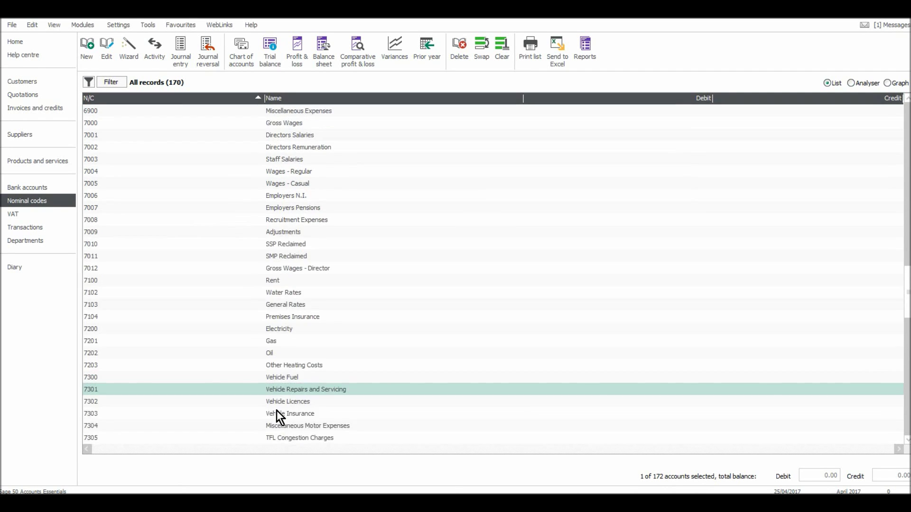
{"action": "scroll", "coordinate": [277, 411], "scroll_direction": "up", "scroll_amount": 6}
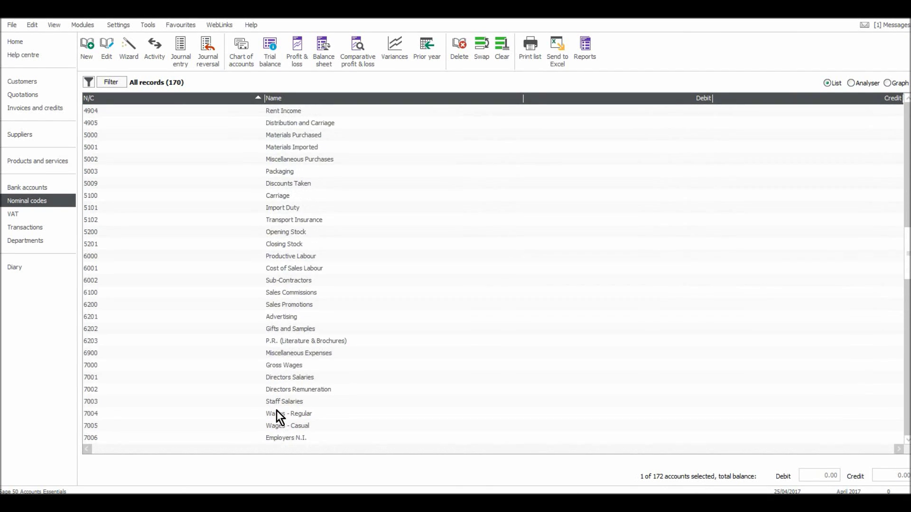
{"action": "double_click", "coordinate": [285, 270]}
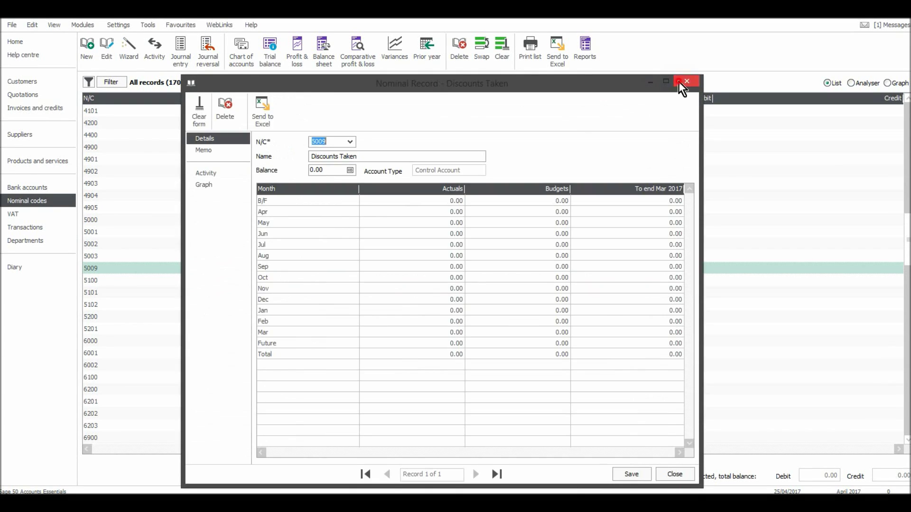
{"action": "left_click", "coordinate": [680, 82]}
{"action": "left_click", "coordinate": [107, 59]}
{"action": "left_click", "coordinate": [684, 82]}
{"action": "scroll", "coordinate": [377, 213], "scroll_direction": "up", "scroll_amount": 7}
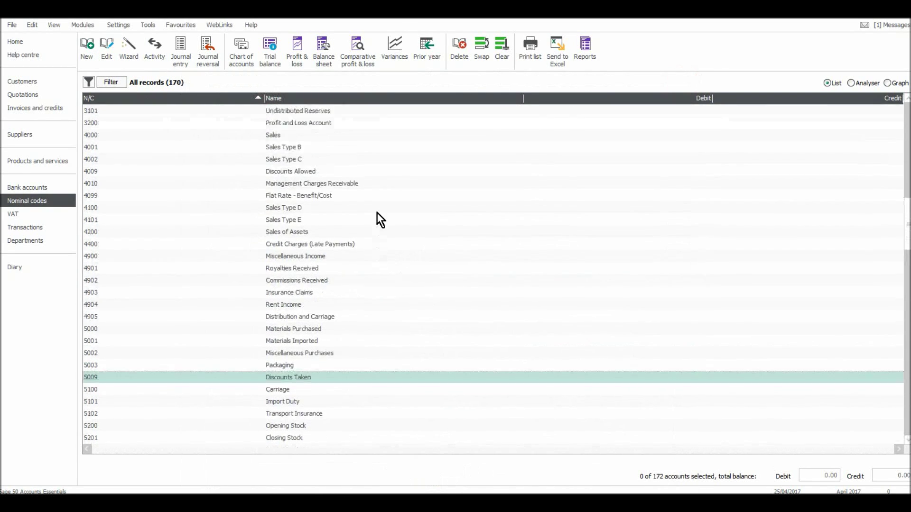
{"action": "scroll", "coordinate": [376, 213], "scroll_direction": "up", "scroll_amount": 5}
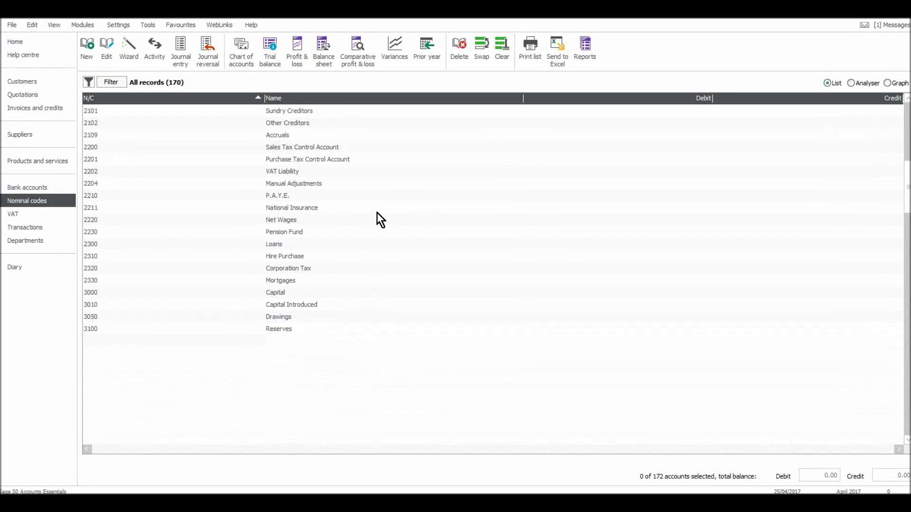
{"action": "scroll", "coordinate": [376, 214], "scroll_direction": "up", "scroll_amount": 6}
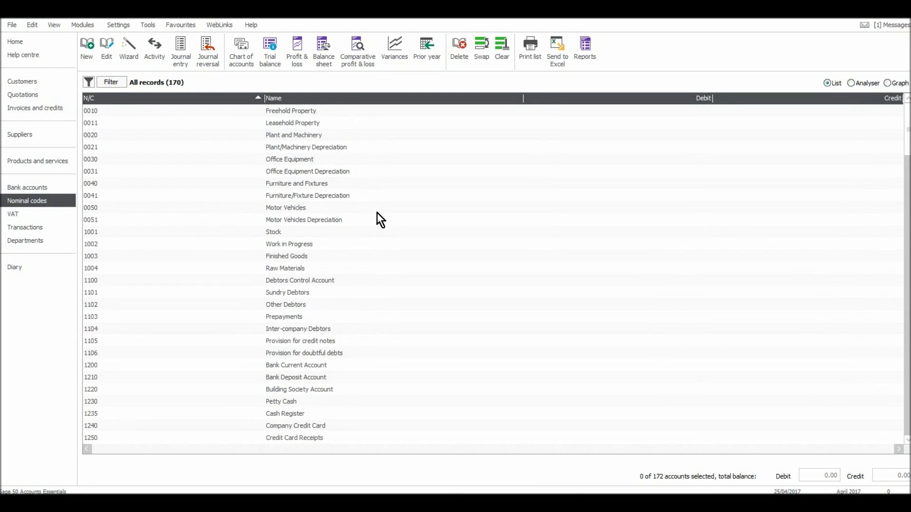
{"action": "left_click", "coordinate": [32, 79]}
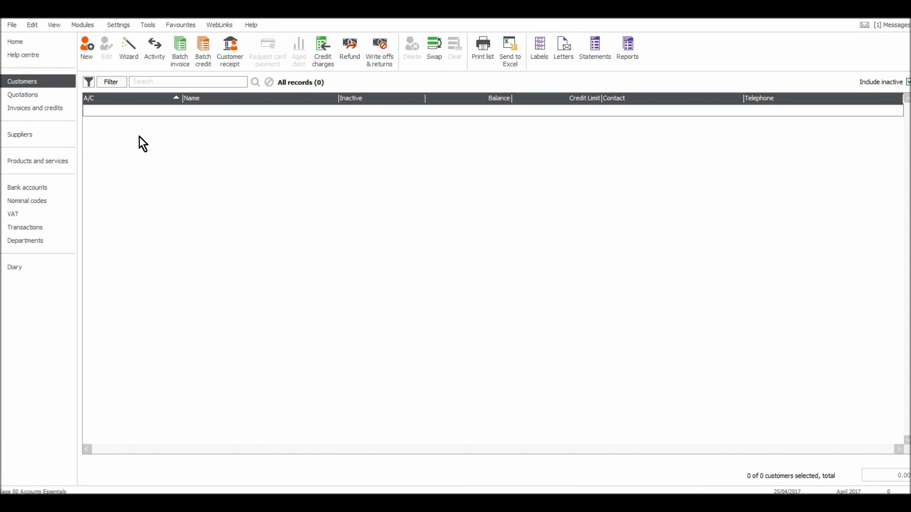
{"action": "left_click", "coordinate": [41, 200]}
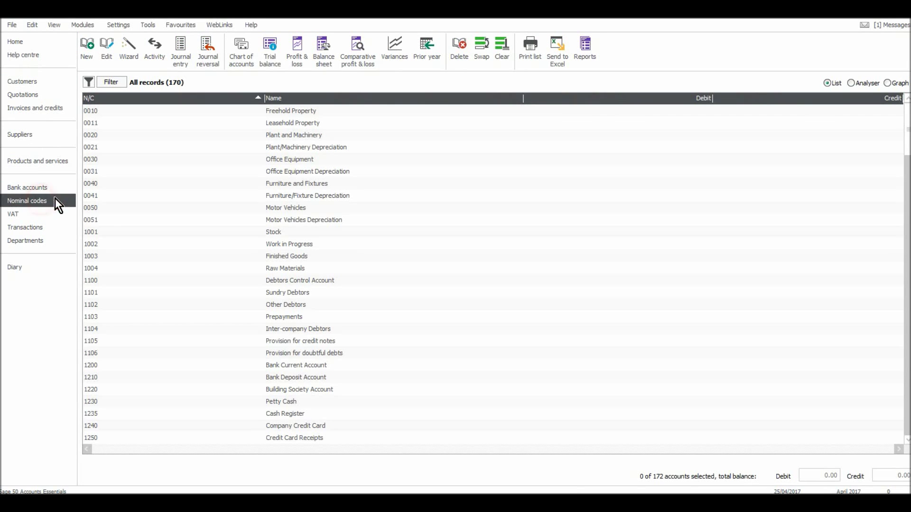